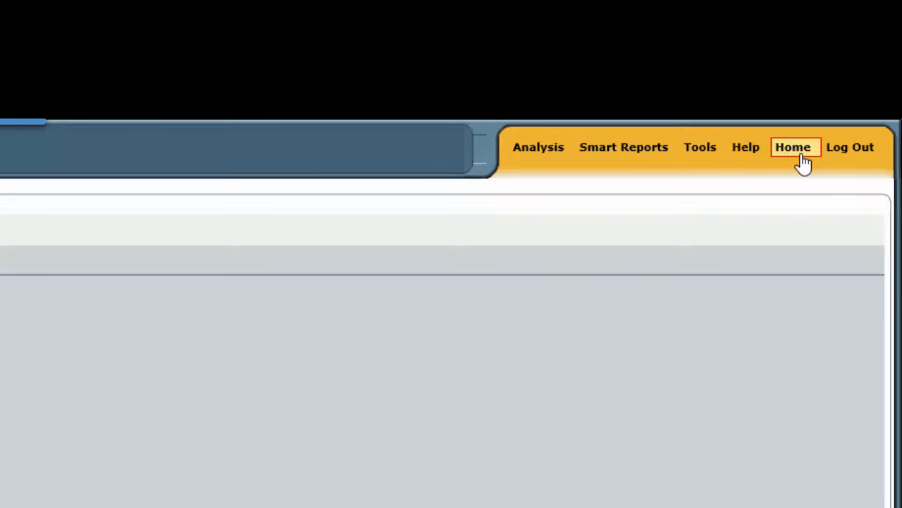
- Leave the current study without staying in its designer and open the comorbidity april 2016 65to70 study for editing
{"action": "left_click", "coordinate": [804, 160]}
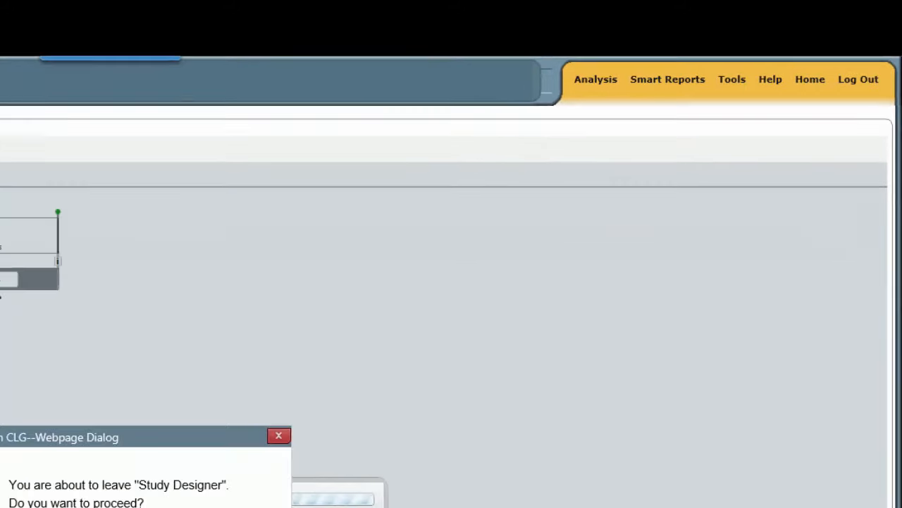
{"action": "left_click", "coordinate": [178, 507]}
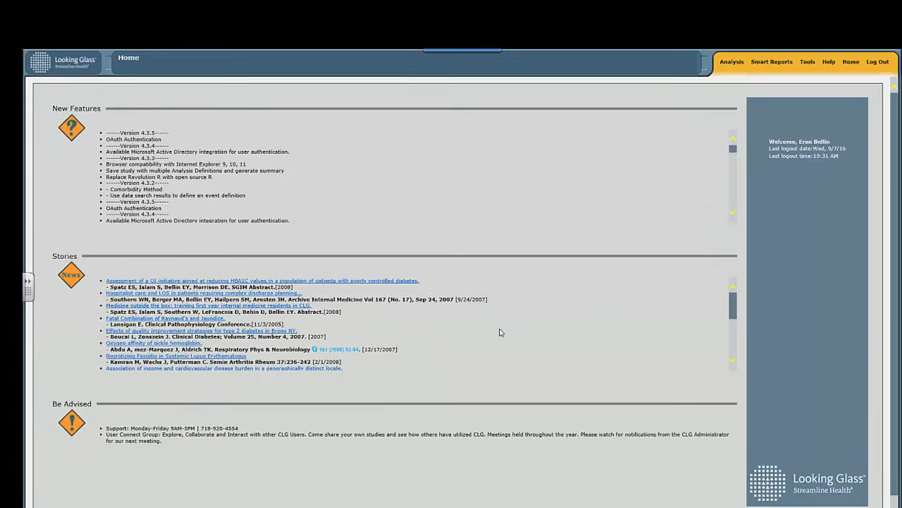
{"action": "left_click", "coordinate": [737, 83]}
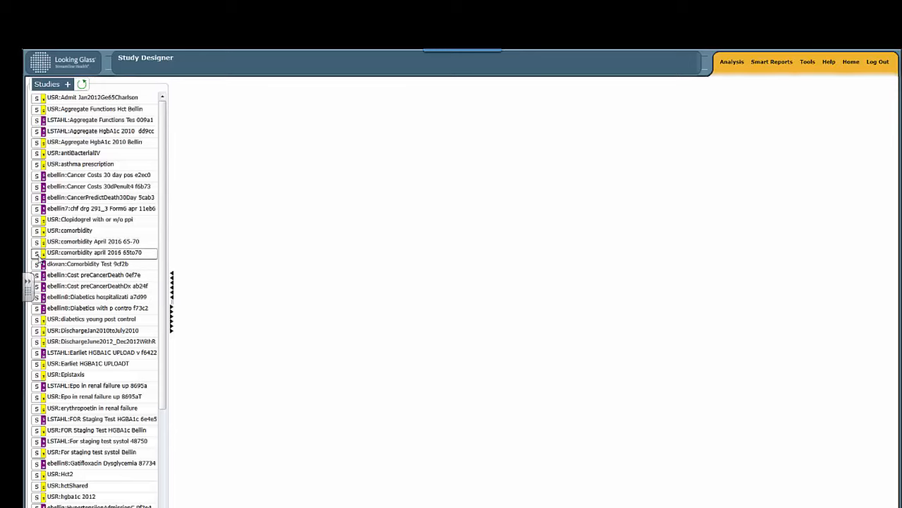
{"action": "left_click", "coordinate": [34, 257]}
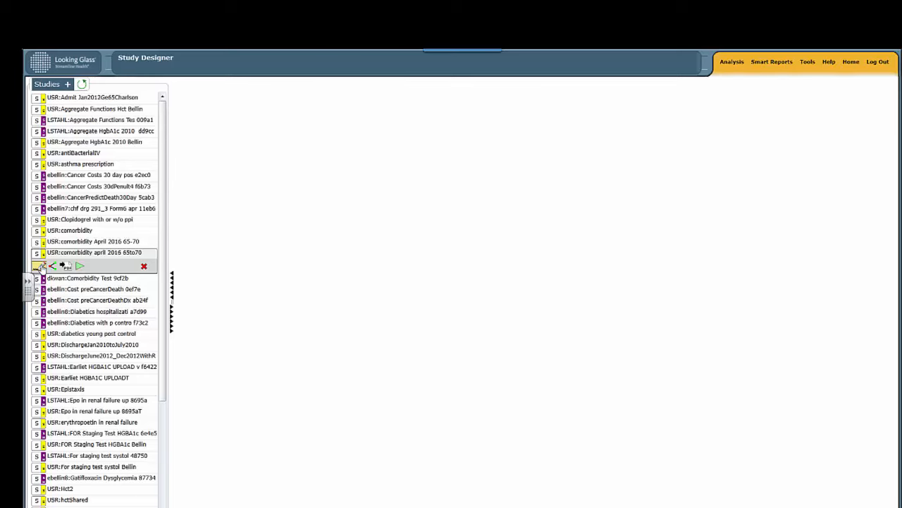
{"action": "left_click", "coordinate": [40, 267]}
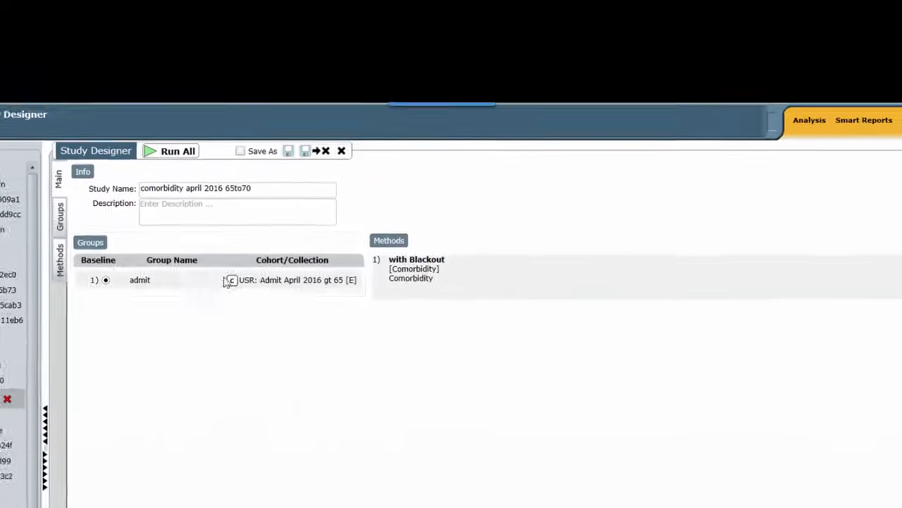
- Examine the with Blackout method's result list, from the patient columns through to the Charlson scores and estimated 10-year survival
{"action": "left_click", "coordinate": [60, 268]}
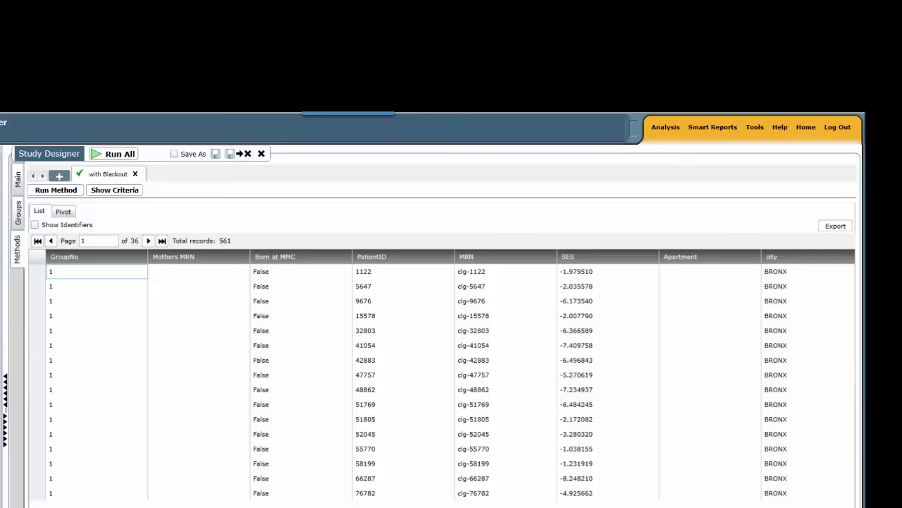
{"action": "scroll", "coordinate": [442, 374], "scroll_direction": "right", "scroll_amount": 10}
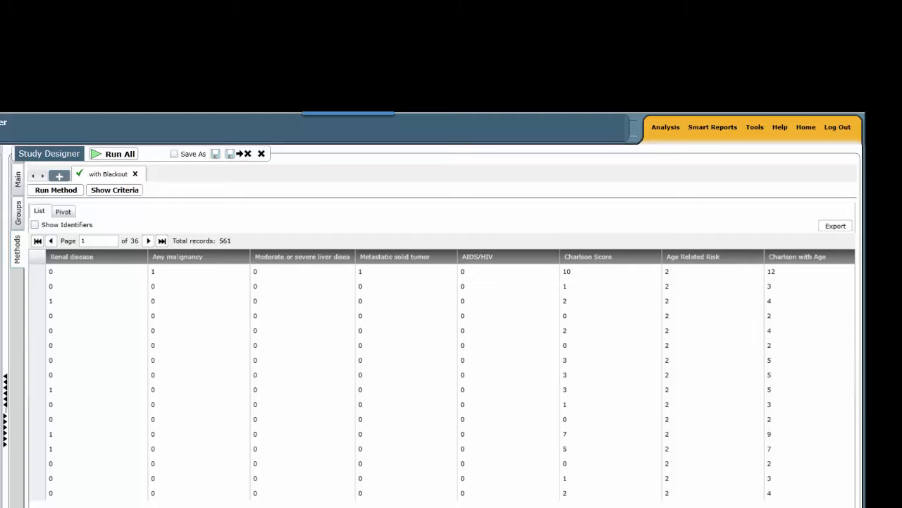
{"action": "scroll", "coordinate": [450, 374], "scroll_direction": "right", "scroll_amount": 2}
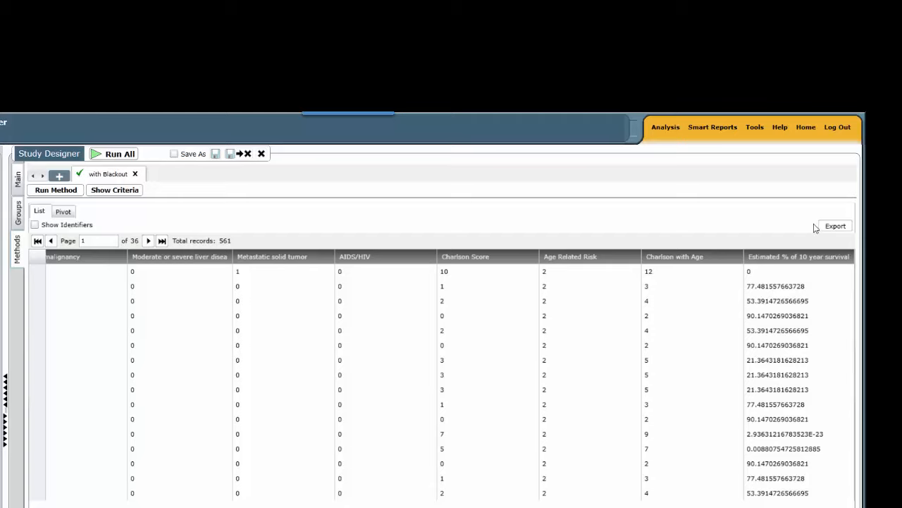
- Export the with Blackout results as Excel2007 and open the generated data file in Excel, allowing the security request
{"action": "left_click", "coordinate": [834, 226]}
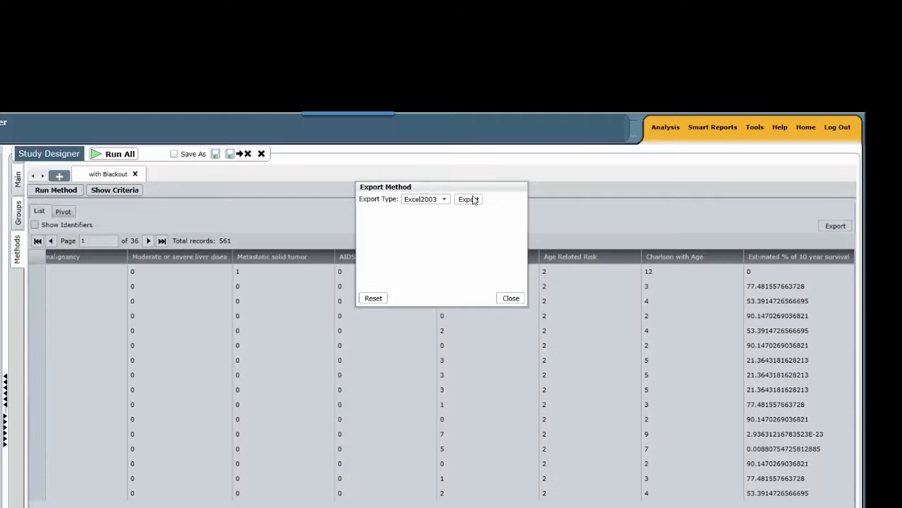
{"action": "left_click", "coordinate": [446, 201]}
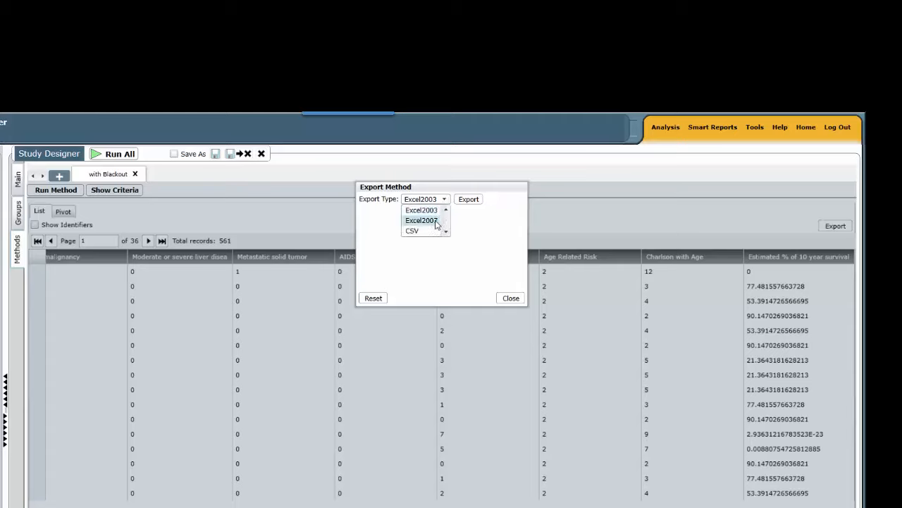
{"action": "left_click", "coordinate": [431, 219]}
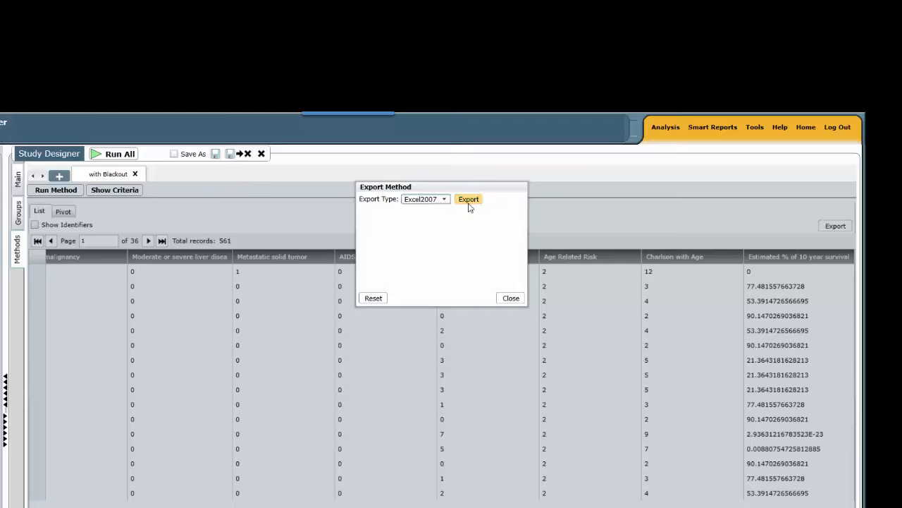
{"action": "left_click", "coordinate": [468, 205]}
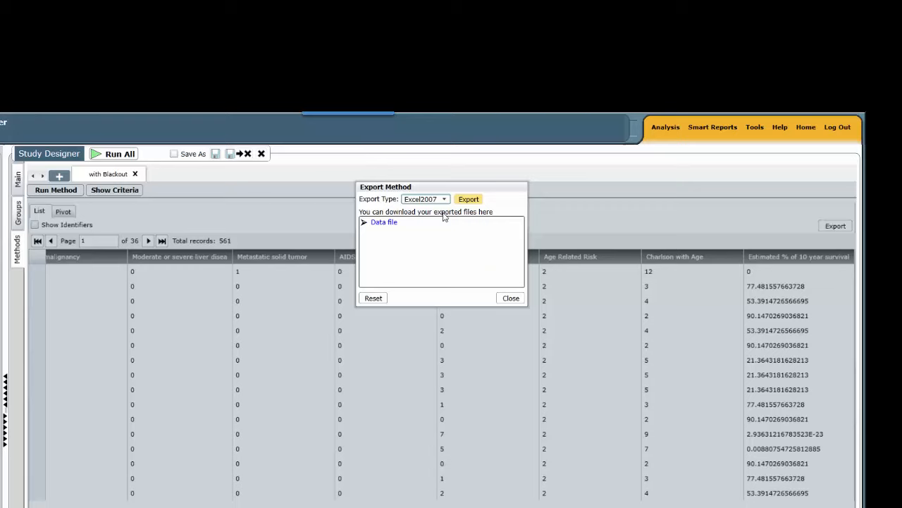
{"action": "left_click", "coordinate": [371, 224]}
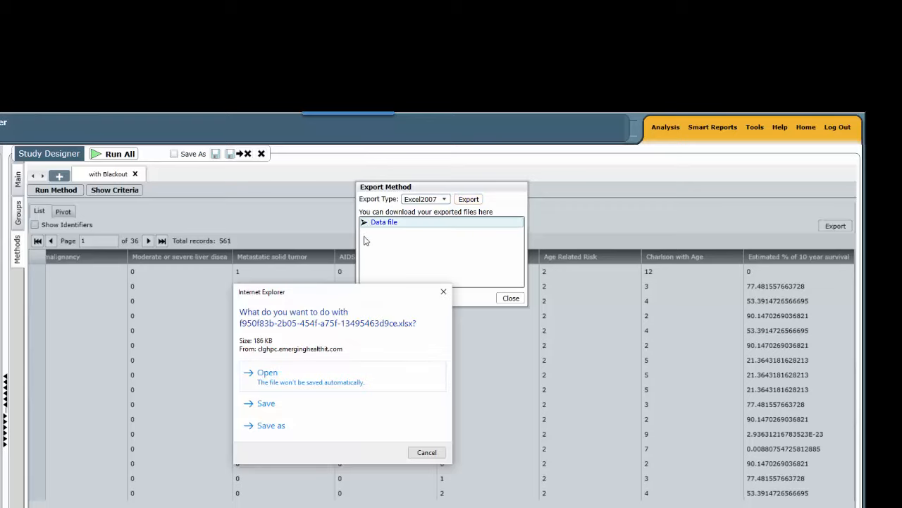
{"action": "left_click", "coordinate": [298, 385]}
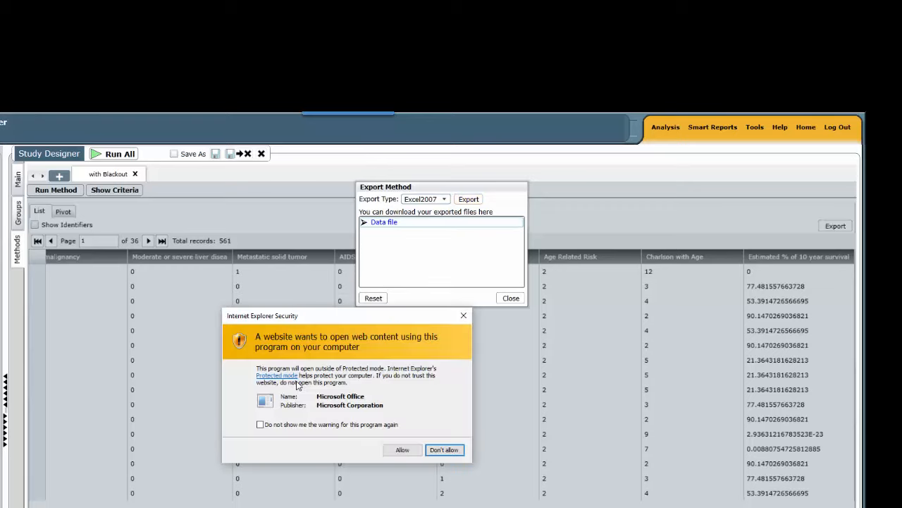
{"action": "left_click", "coordinate": [401, 451]}
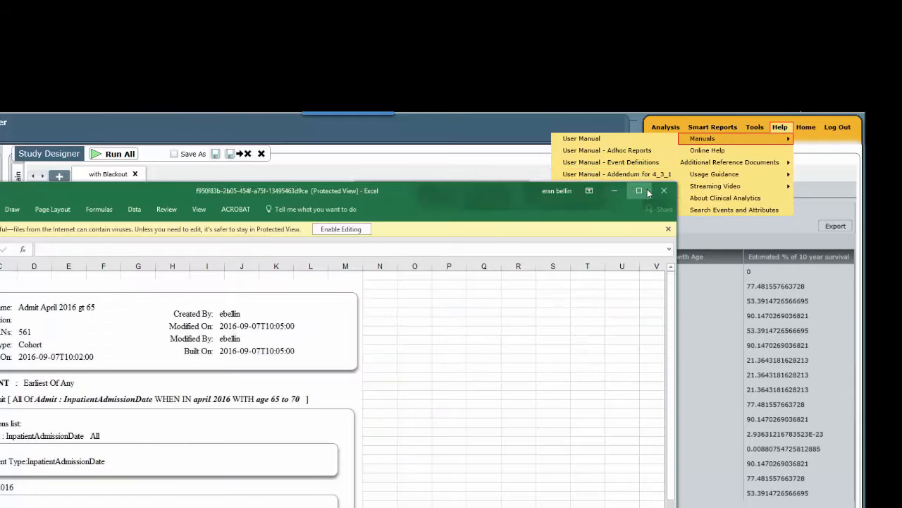
- Maximize the exported workbook, enable editing, and examine the DataView sheet's comorbidity and Charlson score columns
{"action": "left_click", "coordinate": [642, 191]}
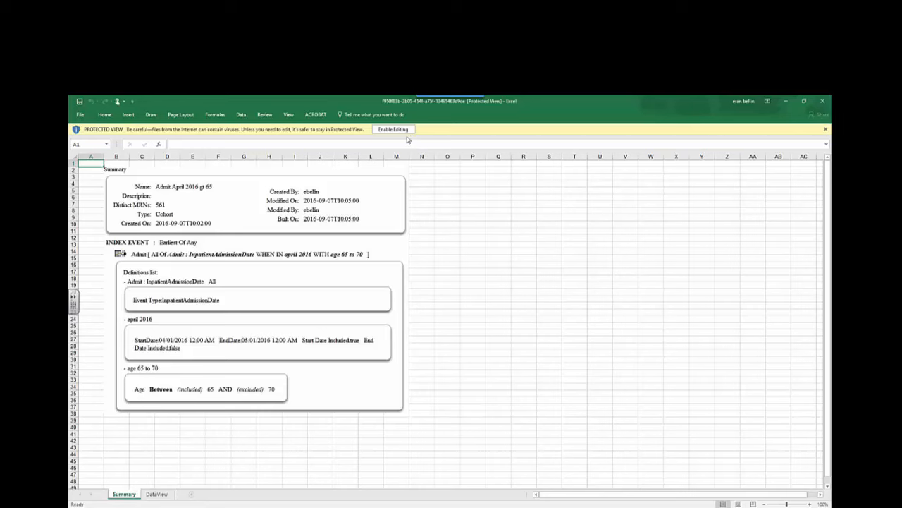
{"action": "left_click", "coordinate": [393, 129]}
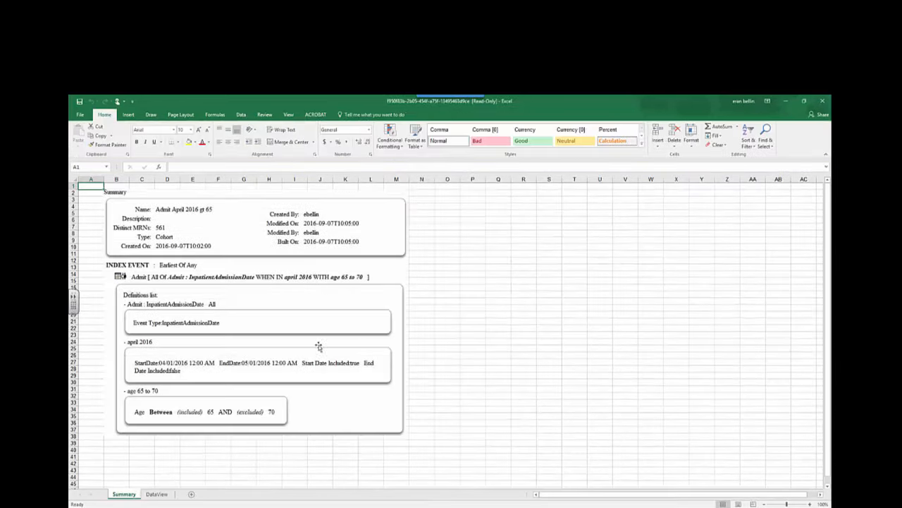
{"action": "left_click", "coordinate": [157, 494]}
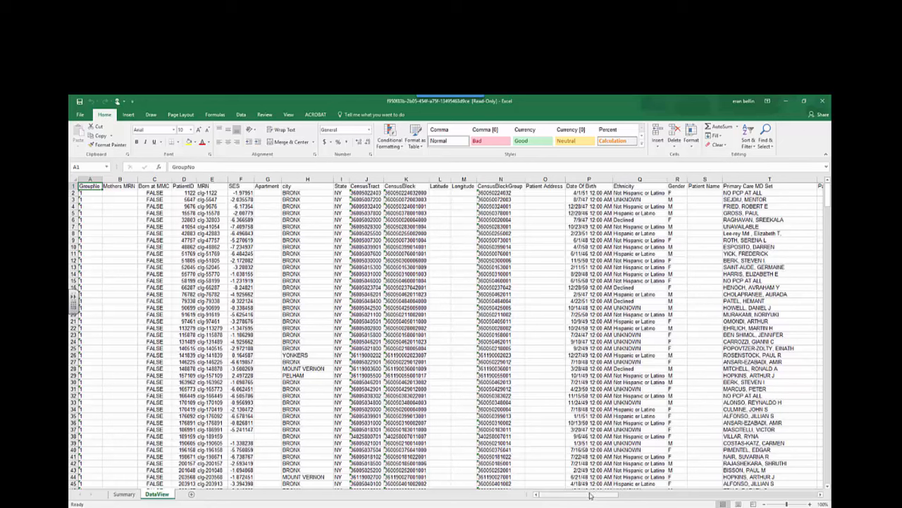
{"action": "left_click_drag", "start_coordinate": [591, 497], "coordinate": [789, 494]}
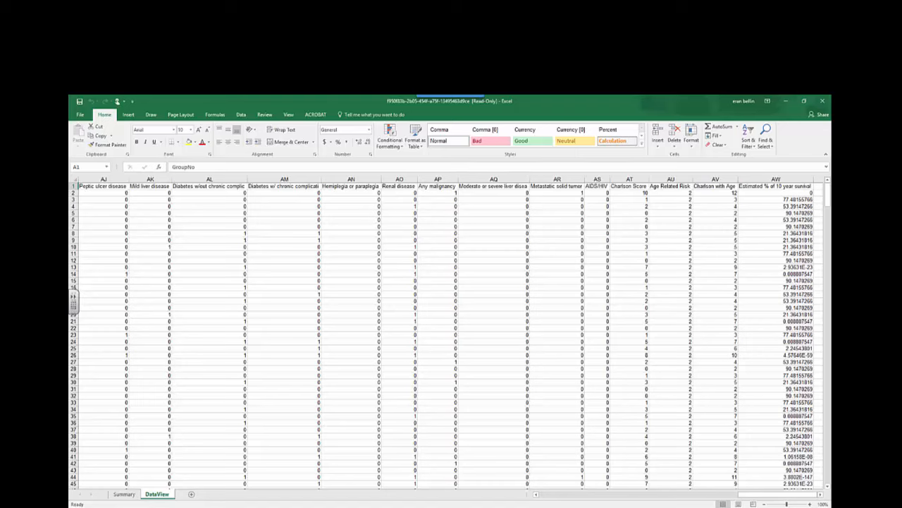
- Switch back to Clinical Analytics, close the export dialog, and add a Comorbidity method named "without blackout" to the study
{"action": "mouse_move", "coordinate": [604, 506]}
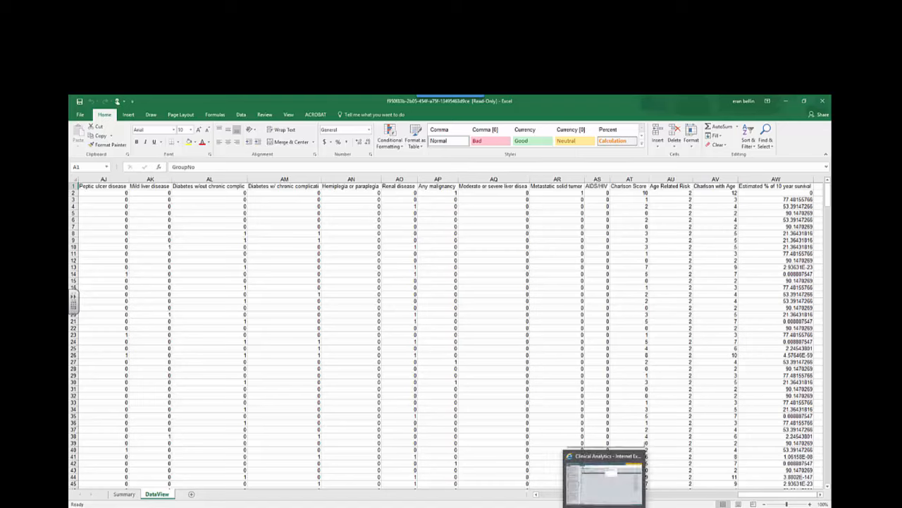
{"action": "left_click", "coordinate": [605, 480]}
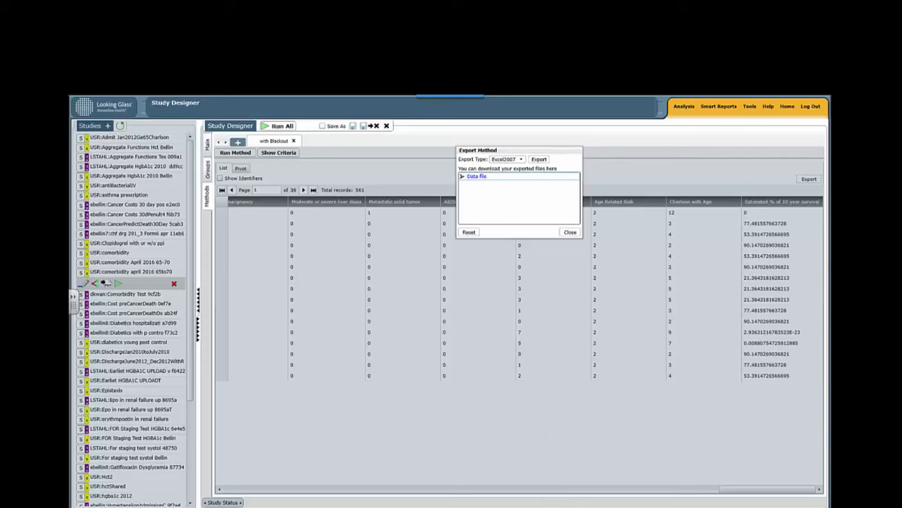
{"action": "left_click", "coordinate": [569, 233]}
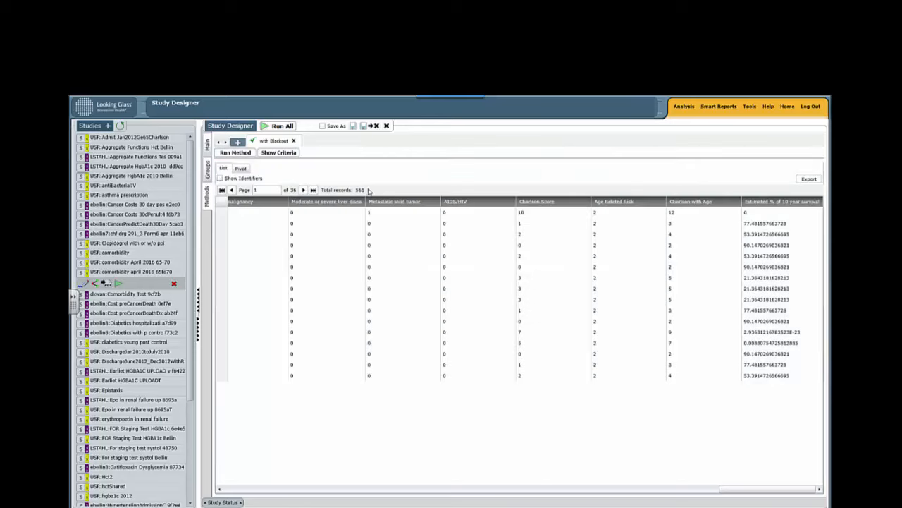
{"action": "left_click", "coordinate": [239, 141]}
{"action": "left_click", "coordinate": [516, 291]}
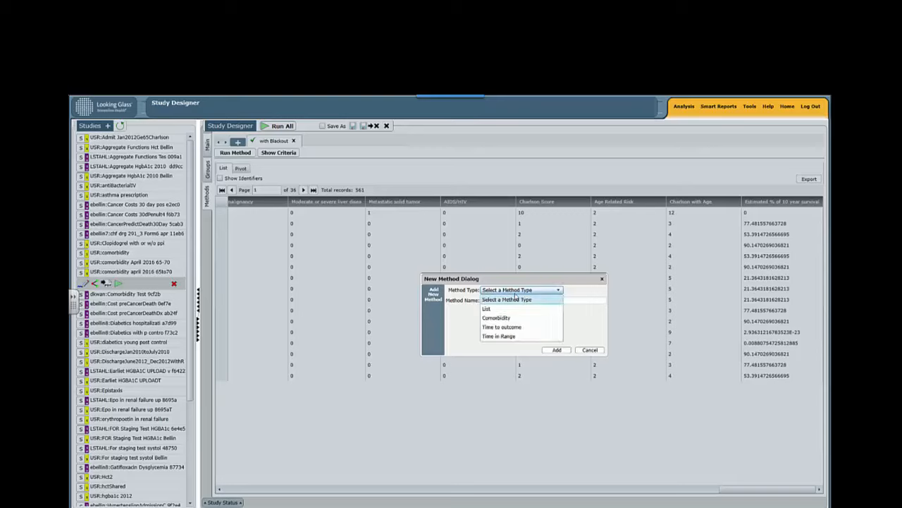
{"action": "left_click", "coordinate": [510, 318]}
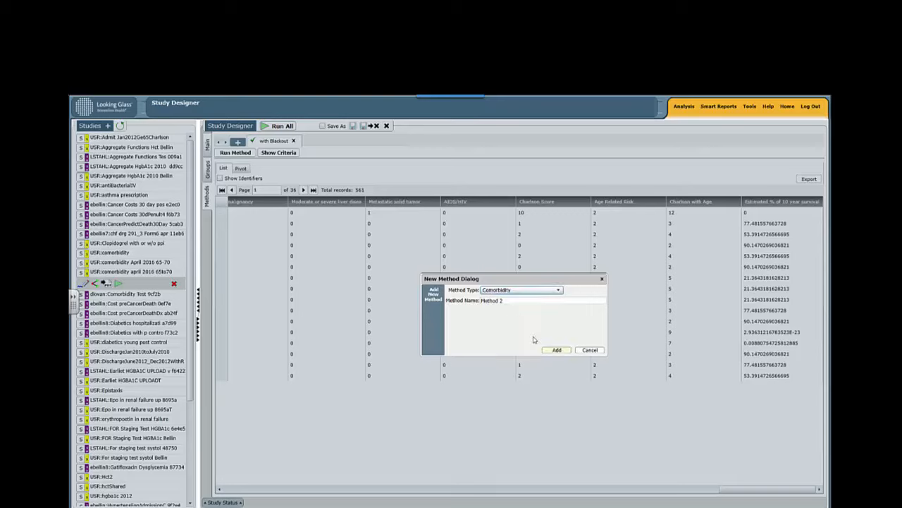
{"action": "triple_click", "coordinate": [519, 303]}
{"action": "type", "text": "wi"}
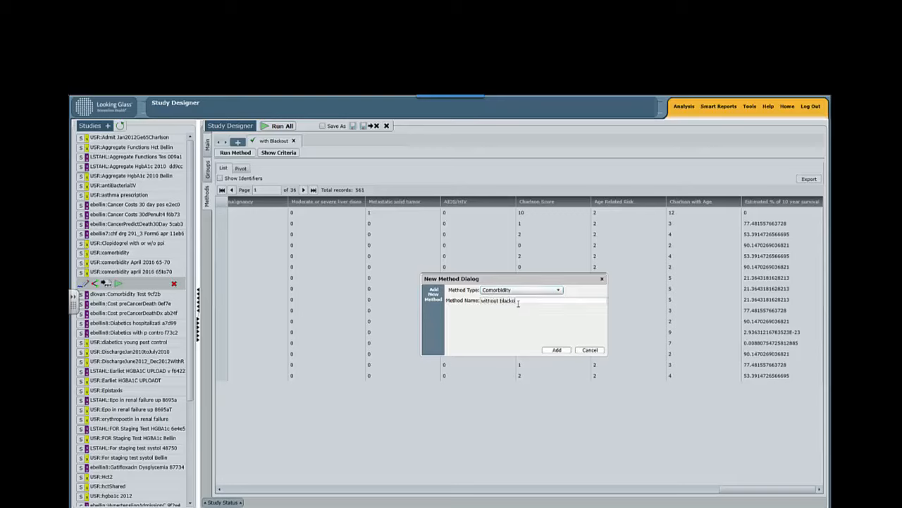
{"action": "left_click", "coordinate": [557, 349]}
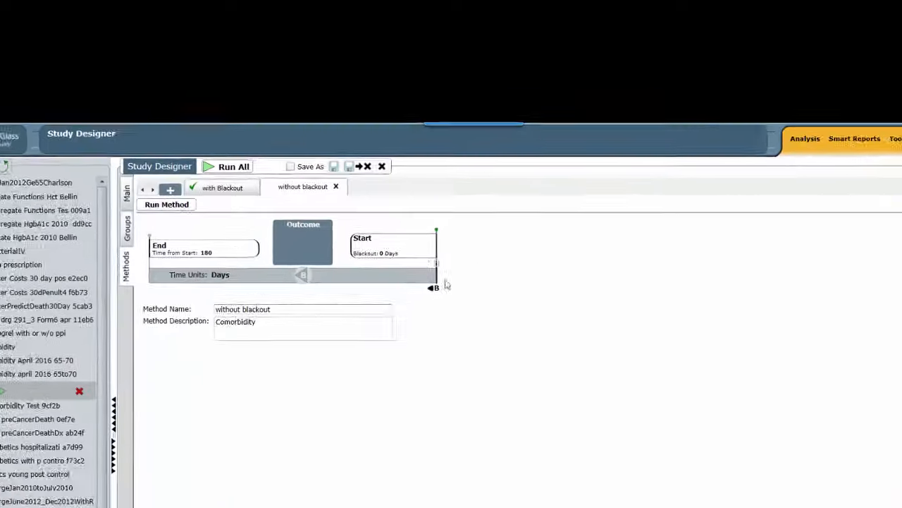
- Check the Start blackout setting of the without blackout method and run that method
{"action": "left_click", "coordinate": [412, 183]}
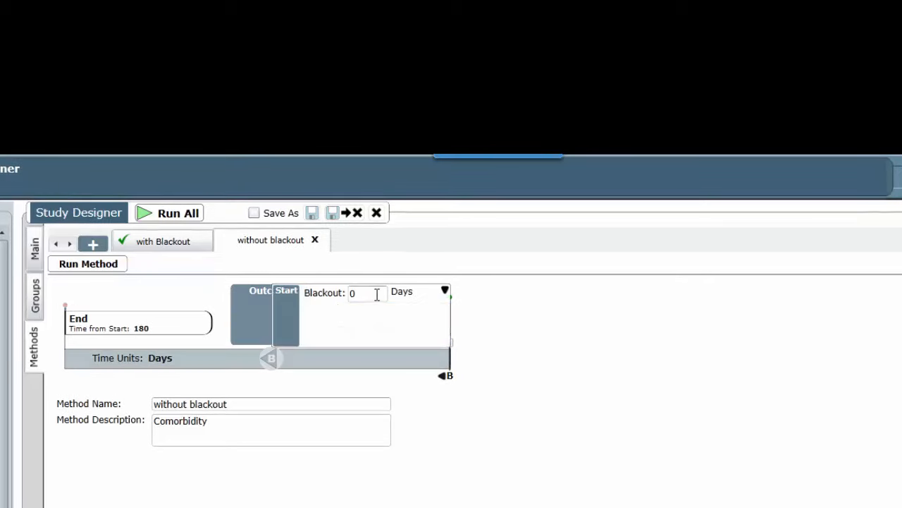
{"action": "left_click", "coordinate": [444, 292]}
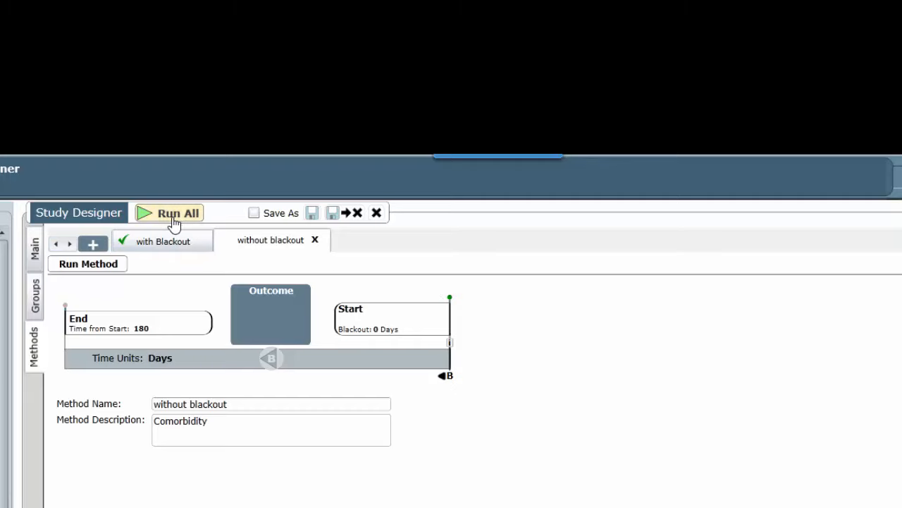
{"action": "left_click", "coordinate": [91, 266]}
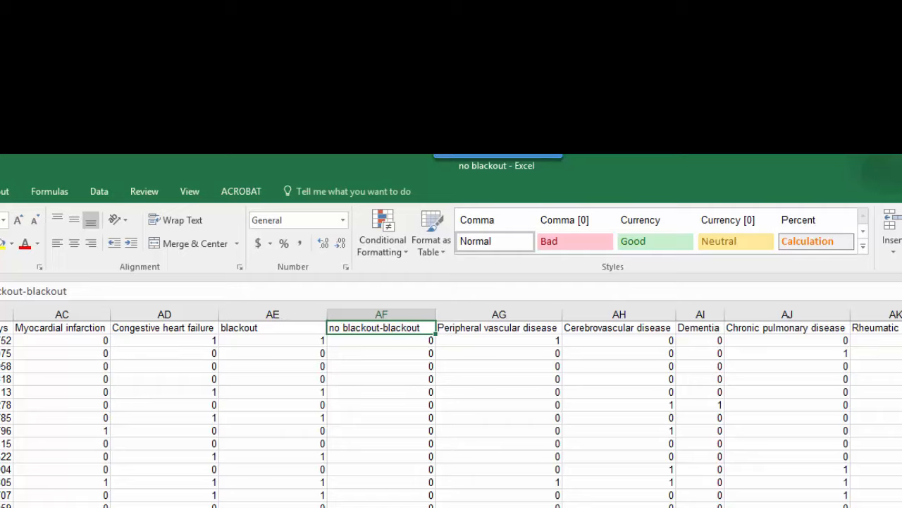
- Examine the no blackout-blackout difference column down the rows of the no blackout workbook
{"action": "scroll", "coordinate": [452, 413], "scroll_direction": "down", "scroll_amount": 10}
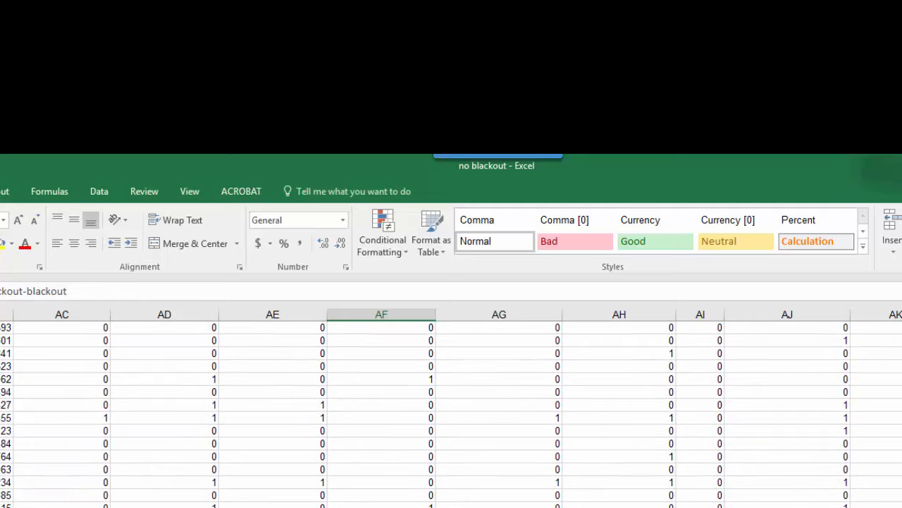
{"action": "scroll", "coordinate": [452, 413], "scroll_direction": "down", "scroll_amount": 5}
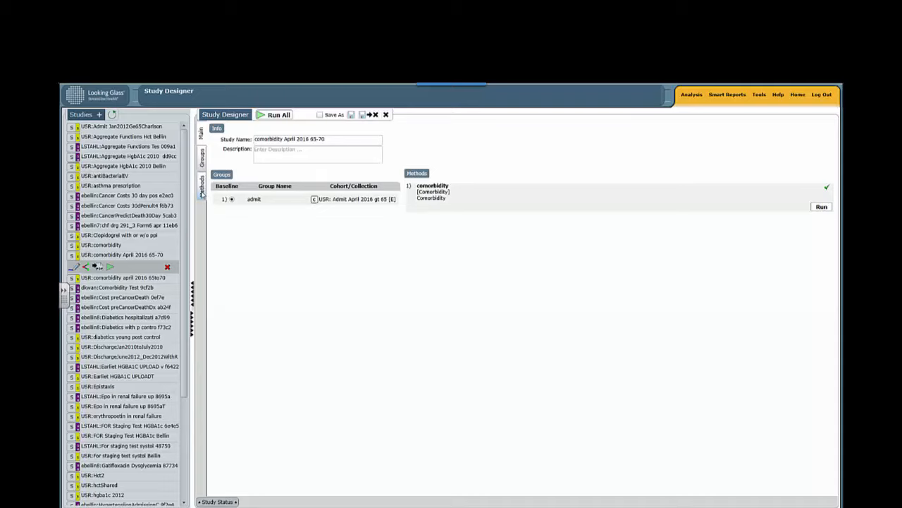
- Show the criteria of the study's comorbidity method and set its Start blackout to 0 days
{"action": "left_click", "coordinate": [202, 192]}
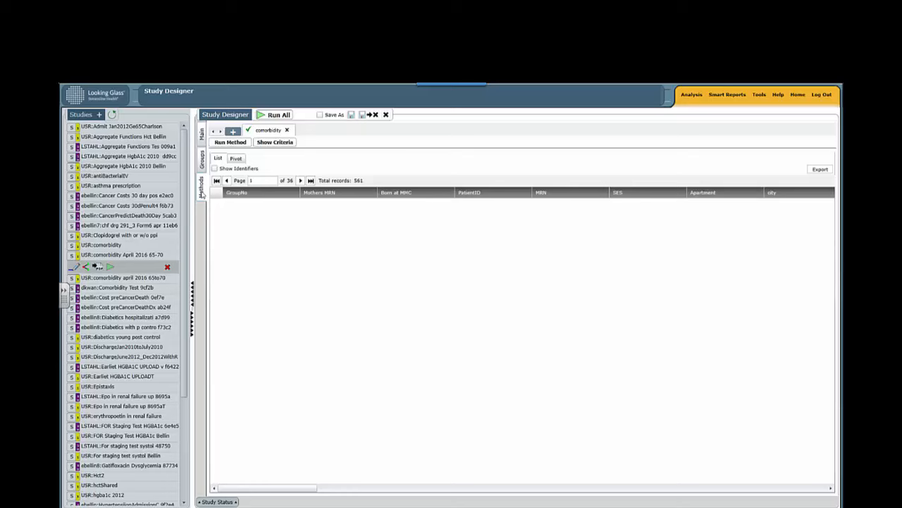
{"action": "left_click", "coordinate": [289, 144]}
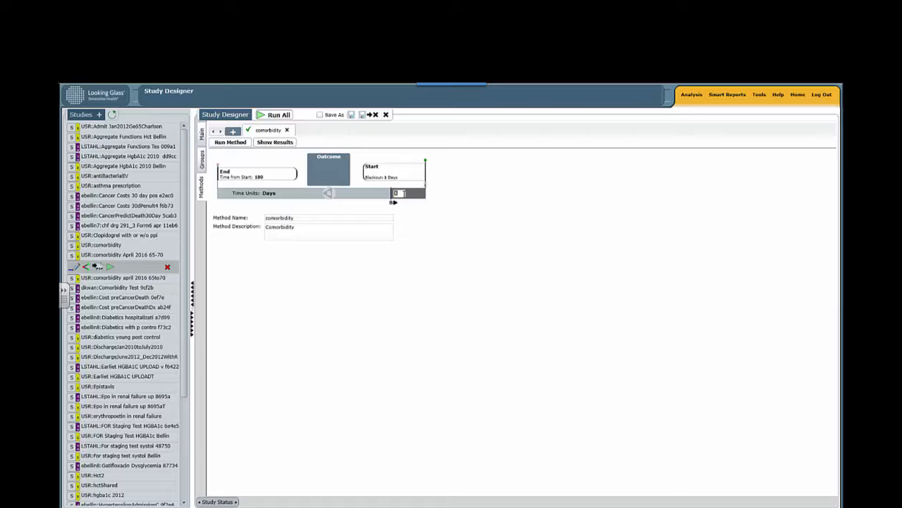
{"action": "key", "text": "Tab"}
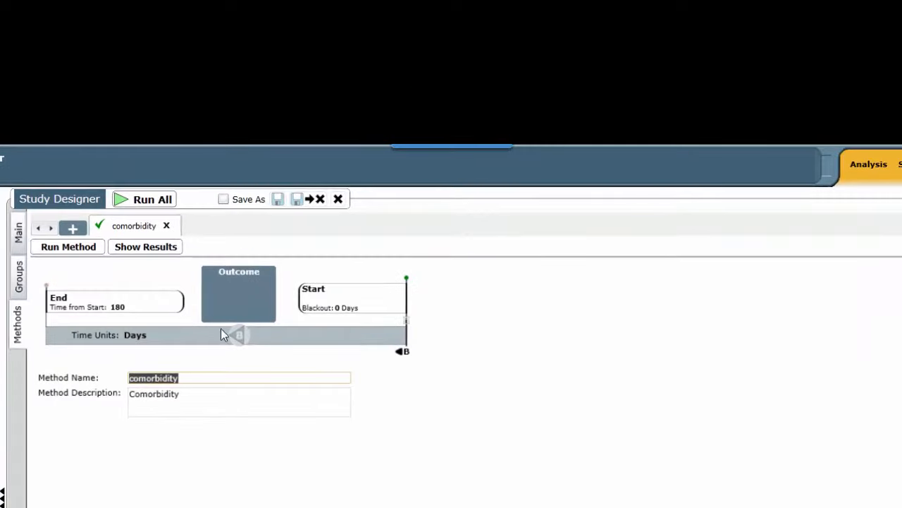
- Set the End criterion's Time from Start to 1 day for the comorbidity method
{"action": "left_click", "coordinate": [138, 312]}
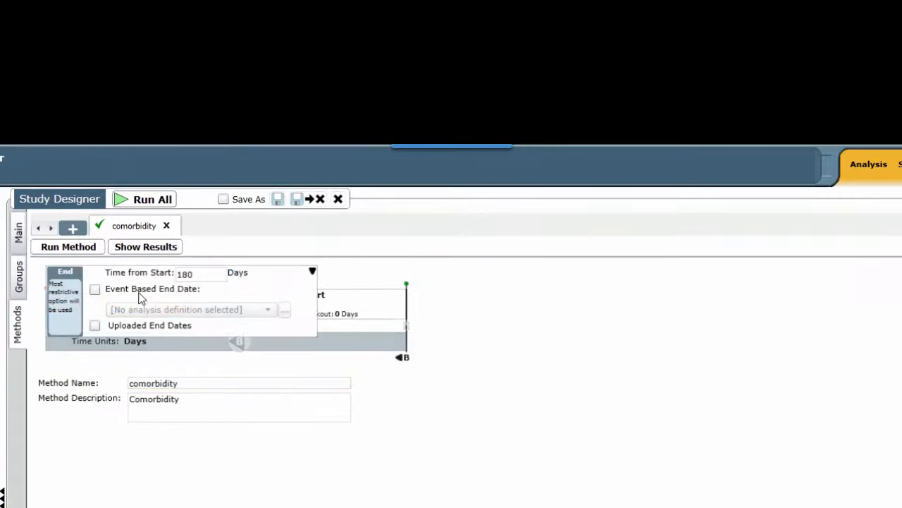
{"action": "double_click", "coordinate": [203, 274]}
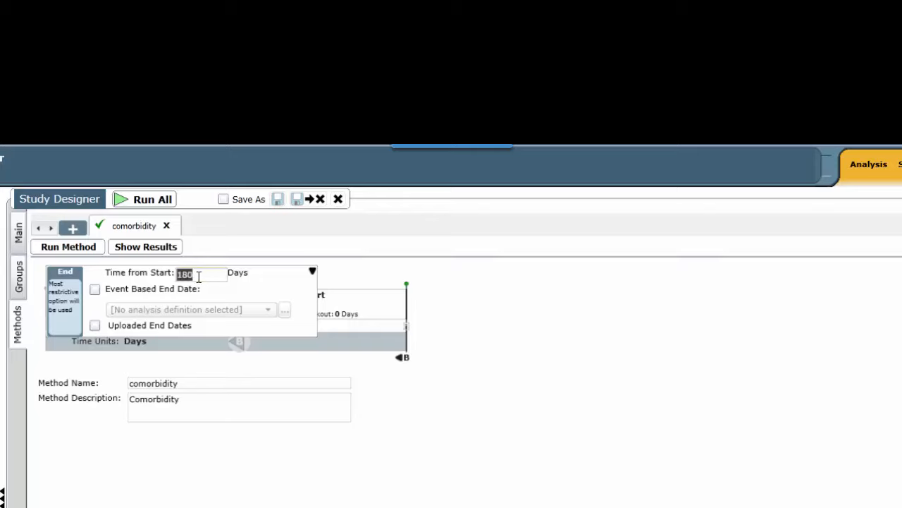
{"action": "type", "text": "1"}
{"action": "left_click", "coordinate": [312, 273]}
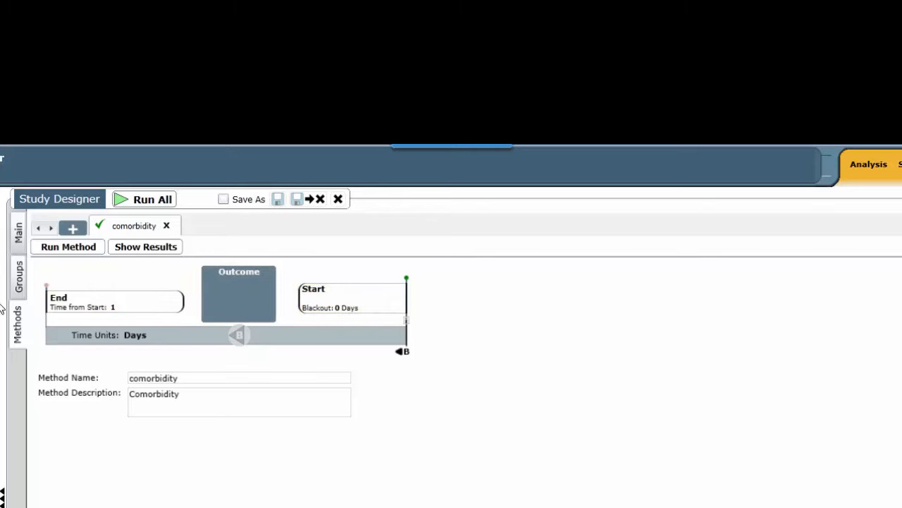
- Set the Start criterion's Blackout to 1 day for the comorbidity method
{"action": "left_click", "coordinate": [349, 302]}
{"action": "double_click", "coordinate": [335, 275]}
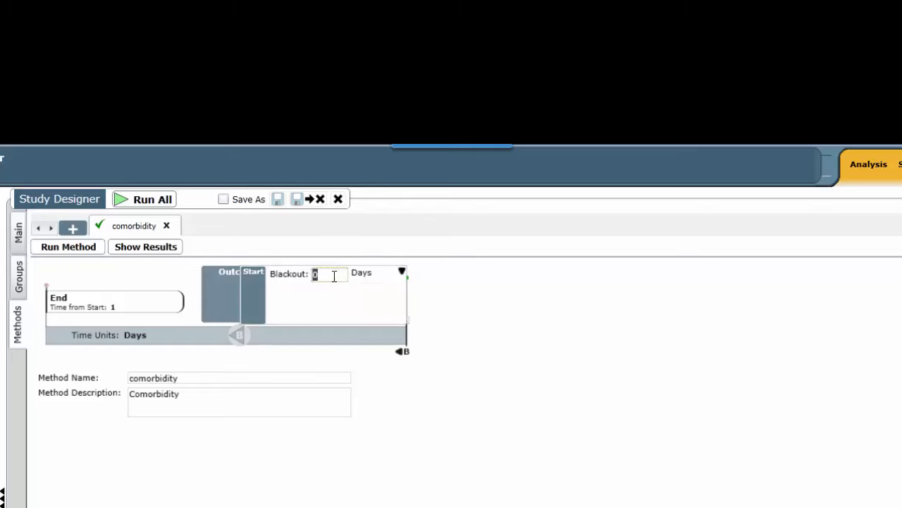
{"action": "type", "text": "1"}
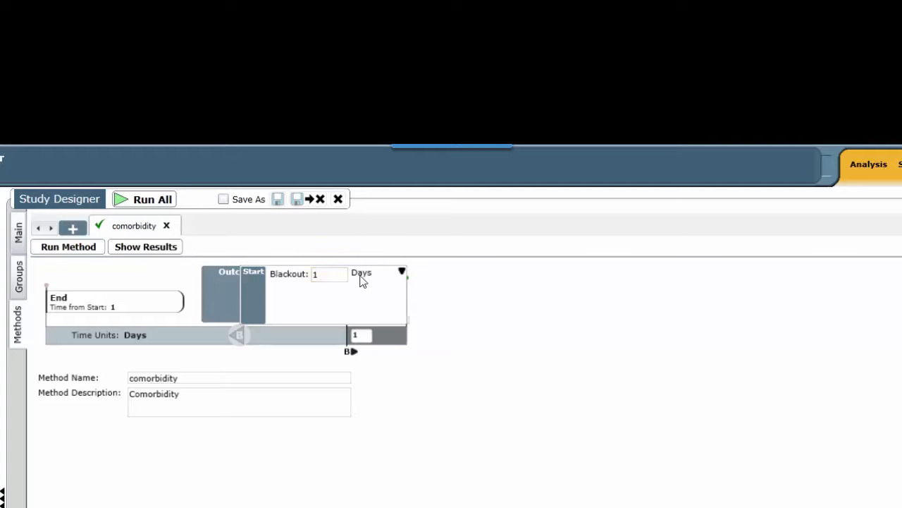
{"action": "left_click", "coordinate": [402, 272]}
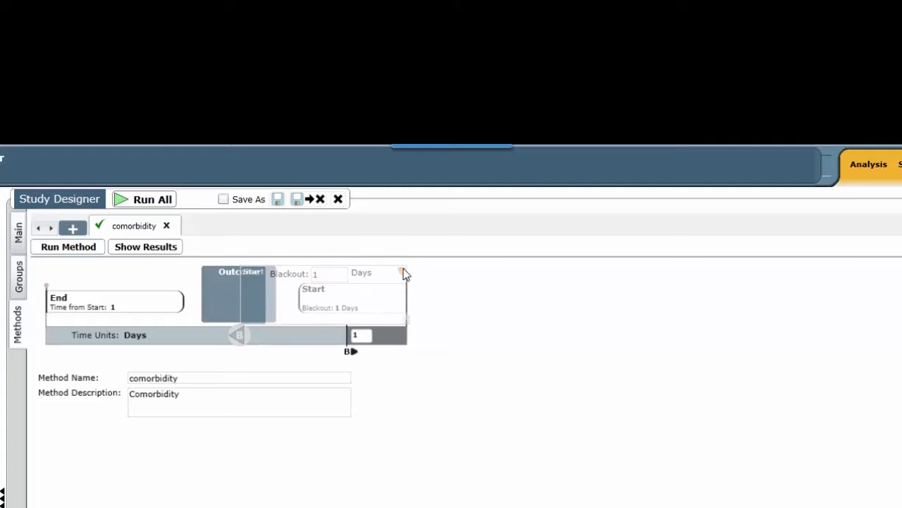
- Set the End criterion's Time from Start to 180 days for the comorbidity method
{"action": "left_click", "coordinate": [139, 308]}
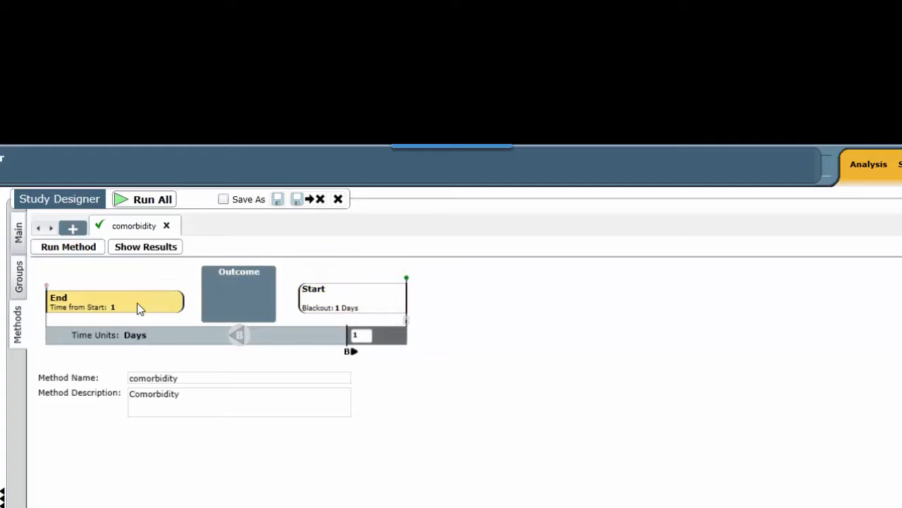
{"action": "left_click", "coordinate": [139, 309]}
{"action": "double_click", "coordinate": [186, 277]}
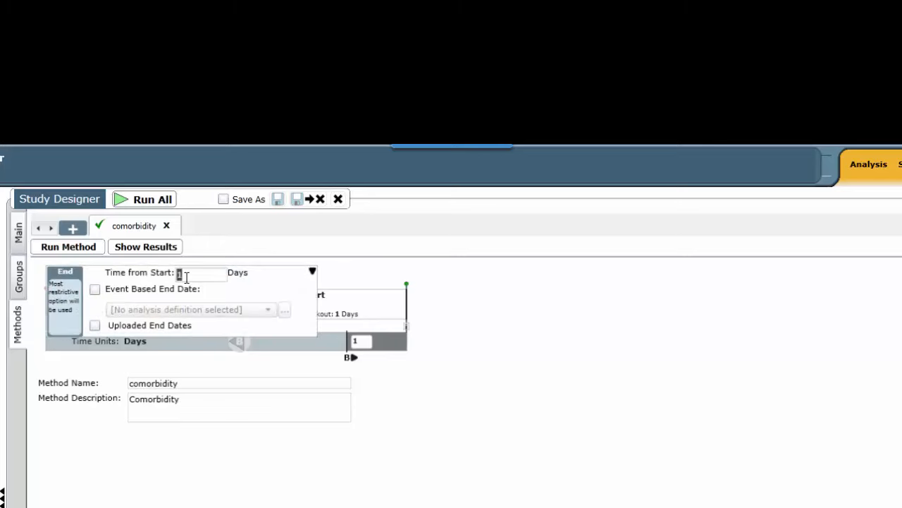
{"action": "type", "text": "180"}
{"action": "left_click", "coordinate": [313, 271]}
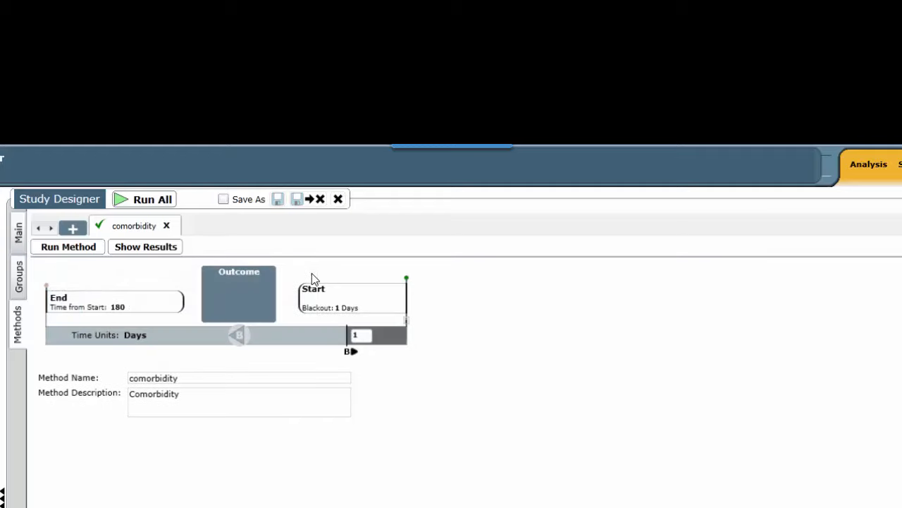